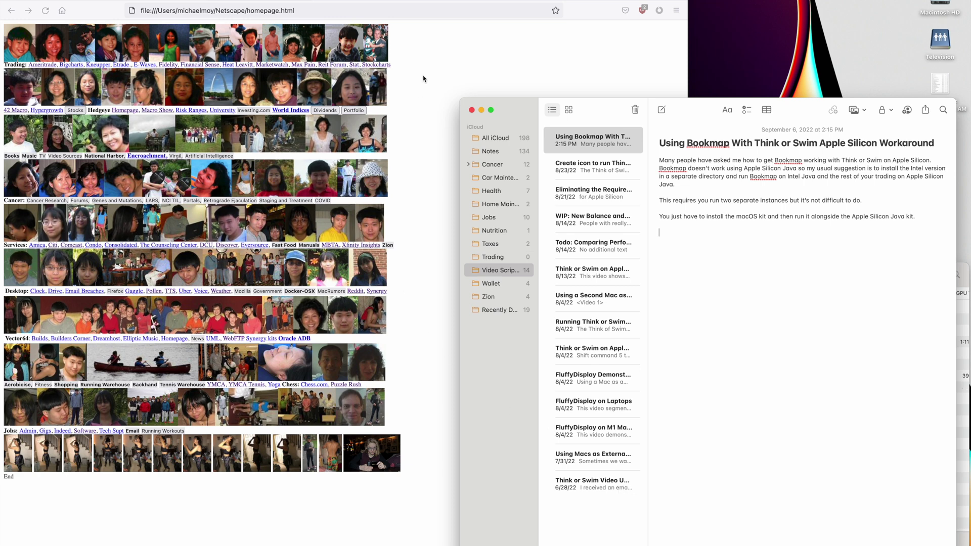
- Search Firefox for 'think or swim desktop', open the TD Ameritrade thinkorswim desktop page, and download the installer
{"action": "left_click", "coordinate": [395, 11]}
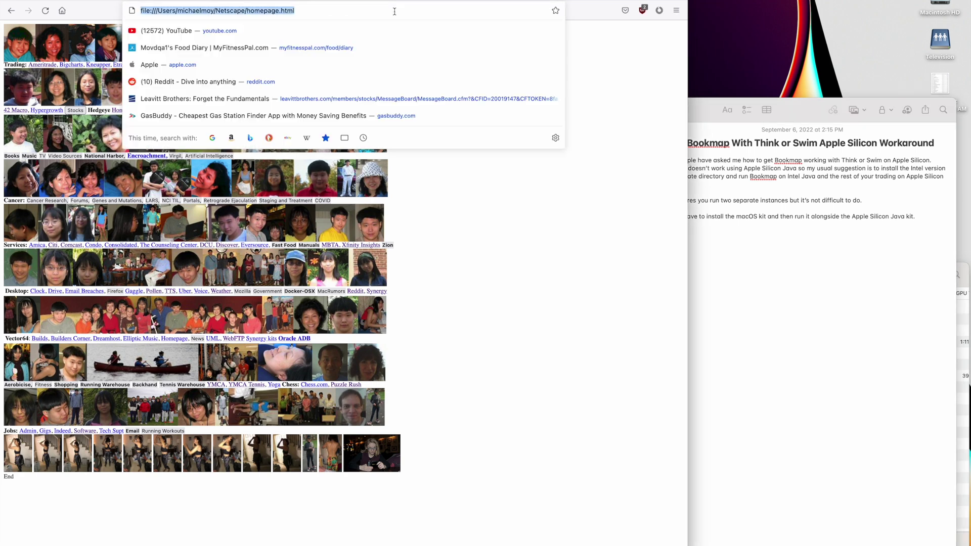
{"action": "type", "text": "think or "}
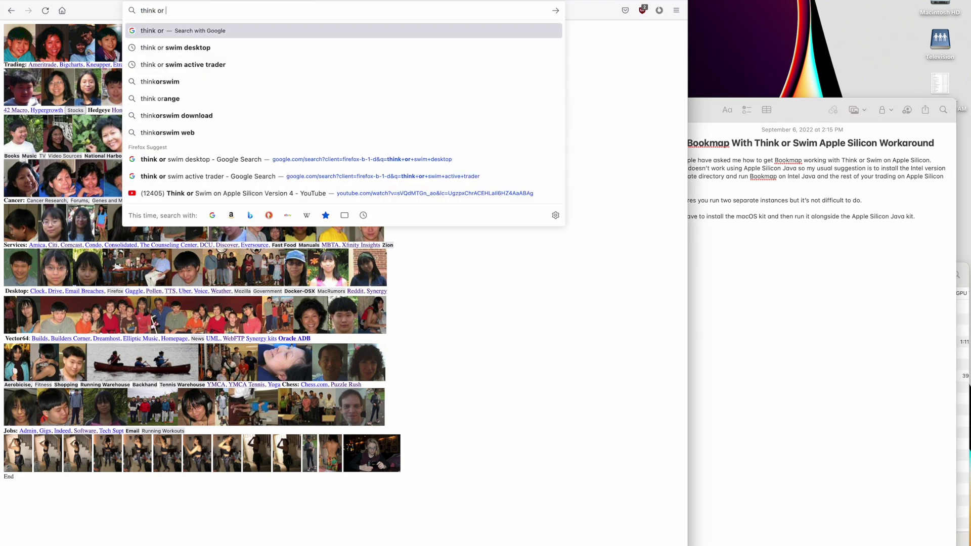
{"action": "type", "text": "swim de"}
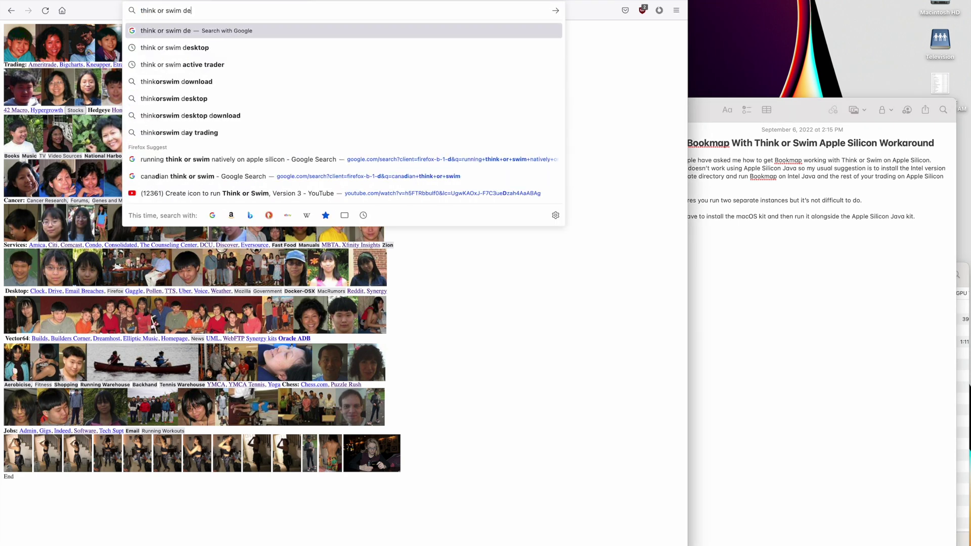
{"action": "type", "text": "sktop"}
{"action": "key", "text": "Return"}
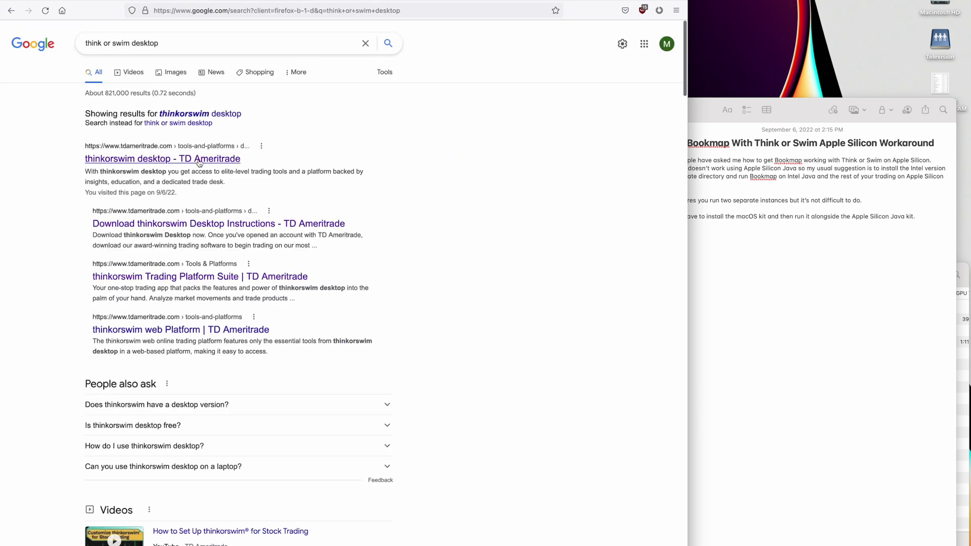
{"action": "left_click", "coordinate": [199, 160]}
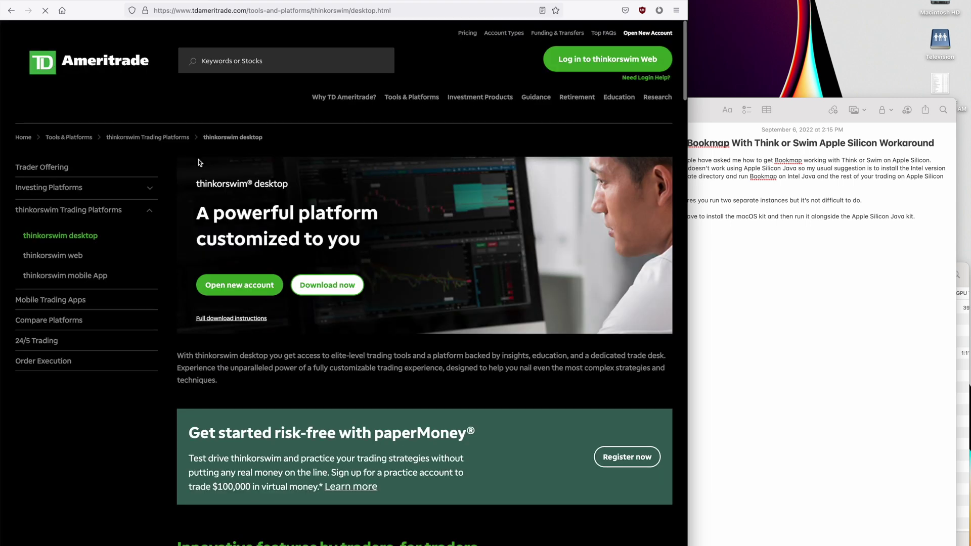
{"action": "left_click", "coordinate": [323, 285]}
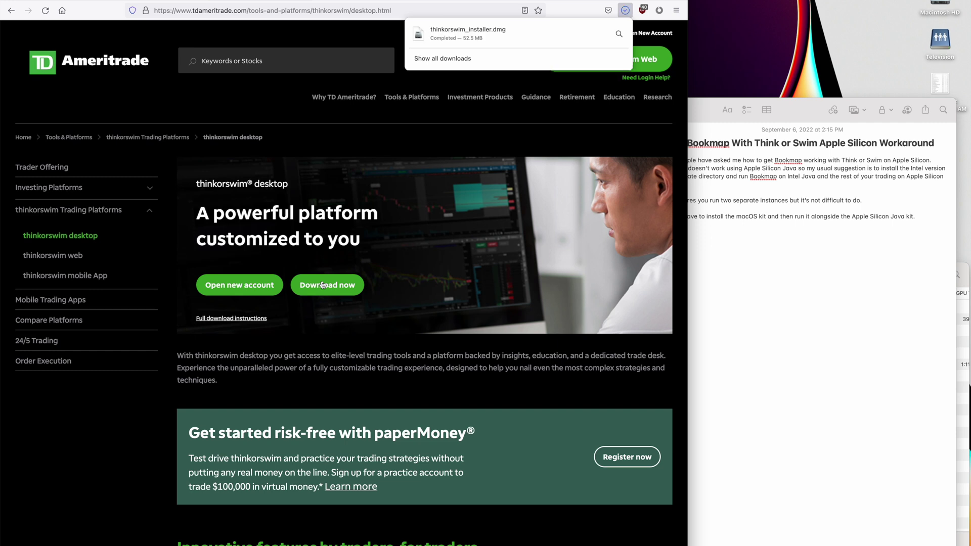
- Open the downloaded thinkorswim_installer.dmg (52.5 MB) from the downloads panel
{"action": "left_click", "coordinate": [515, 40]}
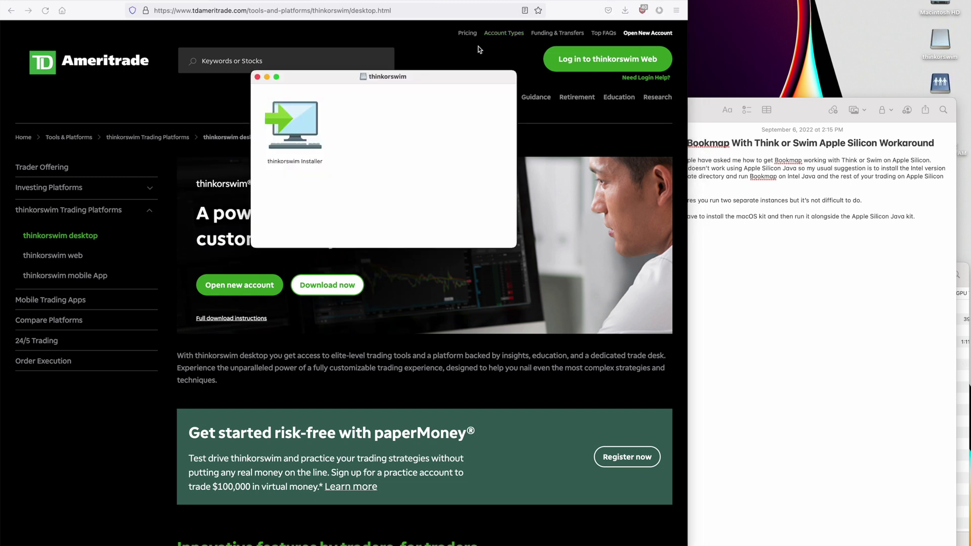
- Launch the thinkorswim Installer from the mounted image, allow it to open, and confirm English
{"action": "double_click", "coordinate": [305, 114]}
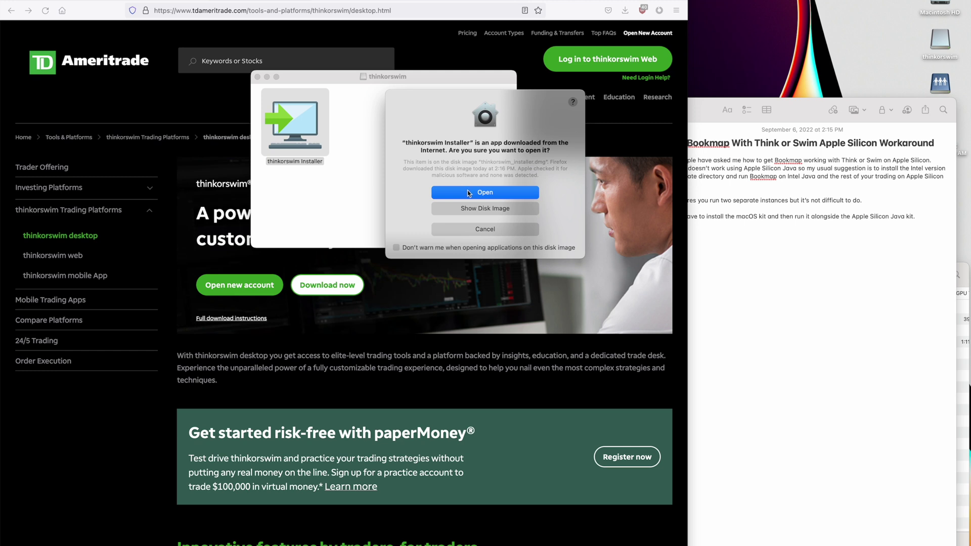
{"action": "left_click", "coordinate": [467, 191]}
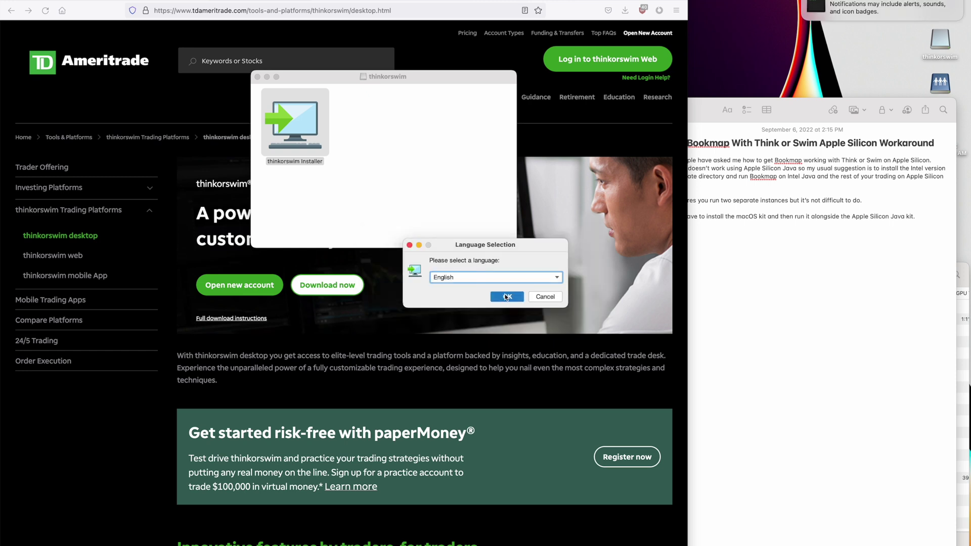
{"action": "left_click", "coordinate": [508, 297]}
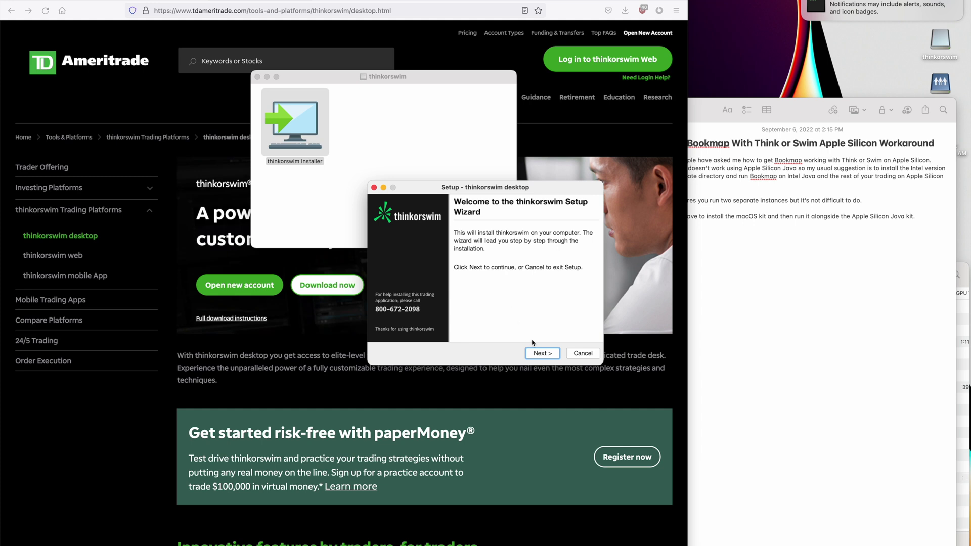
- Choose a separate thinkorswim instance for all users, keeping TD Ameritrade and accepting the license
{"action": "left_click", "coordinate": [540, 355]}
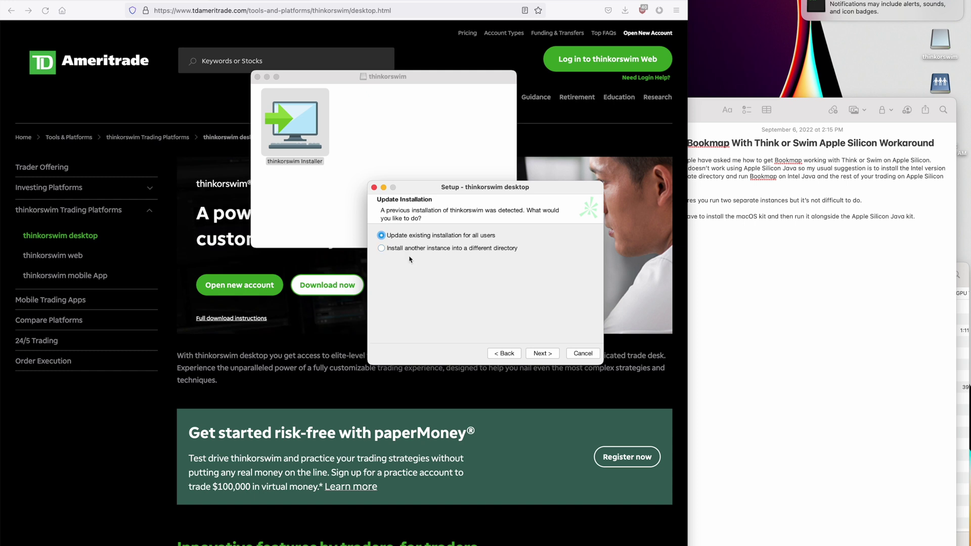
{"action": "left_click", "coordinate": [477, 250]}
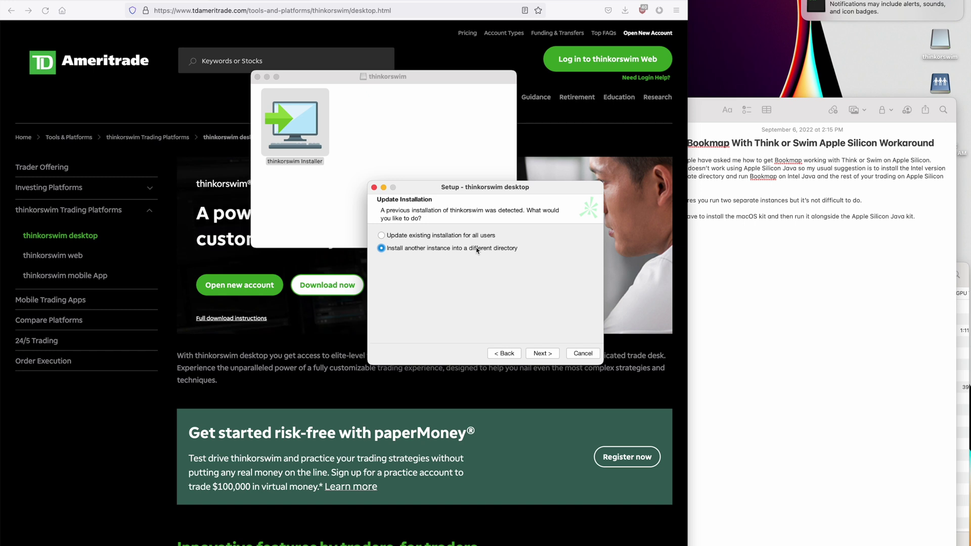
{"action": "left_click", "coordinate": [541, 354]}
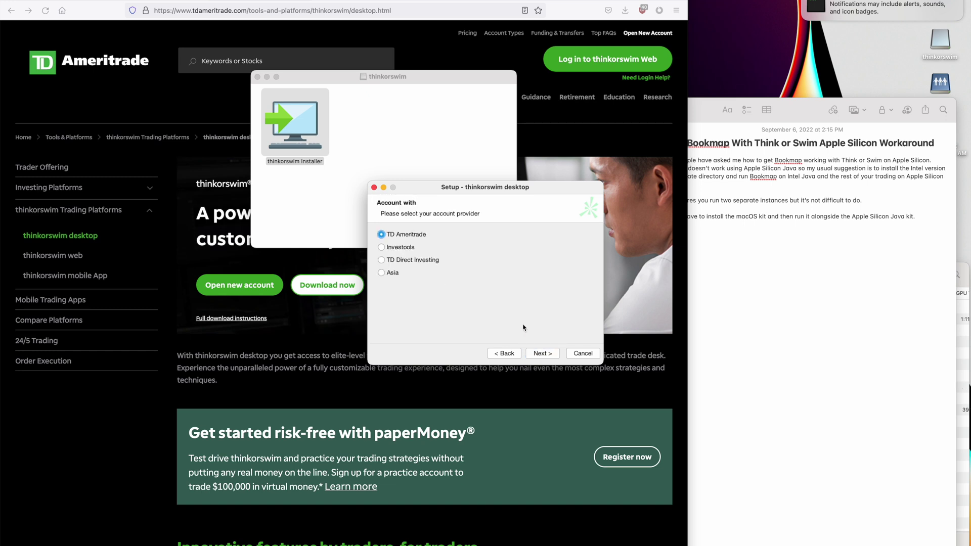
{"action": "left_click", "coordinate": [542, 353]}
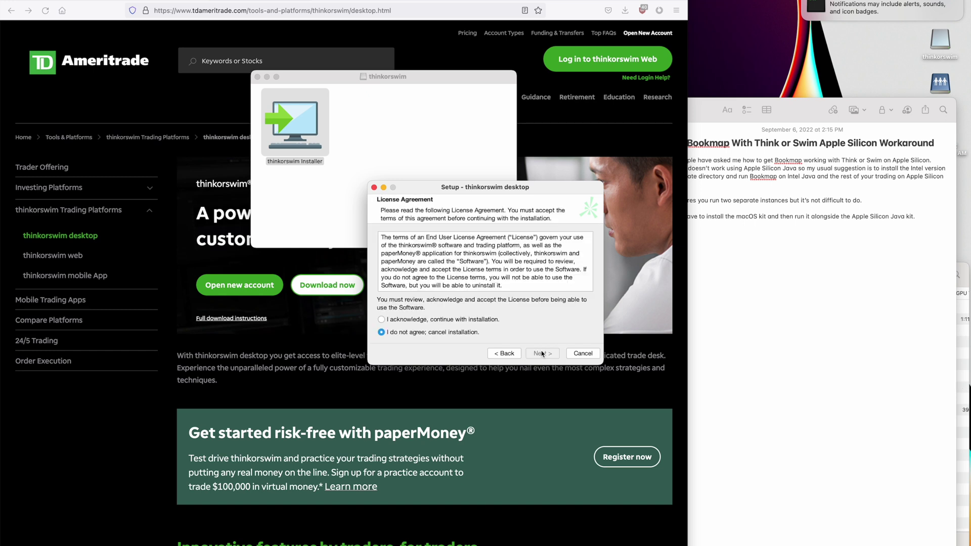
{"action": "left_click", "coordinate": [382, 319]}
{"action": "left_click", "coordinate": [543, 353]}
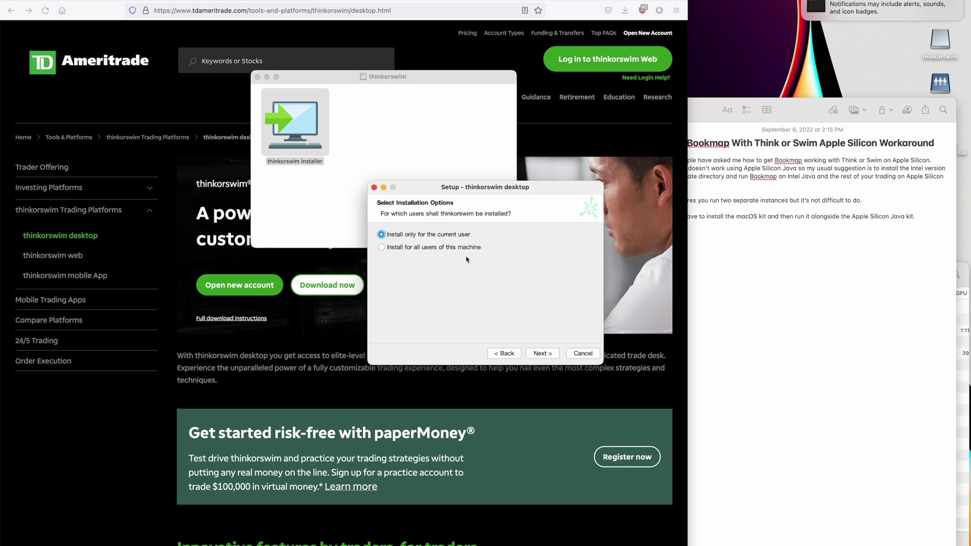
{"action": "left_click", "coordinate": [381, 247]}
{"action": "left_click", "coordinate": [543, 353]}
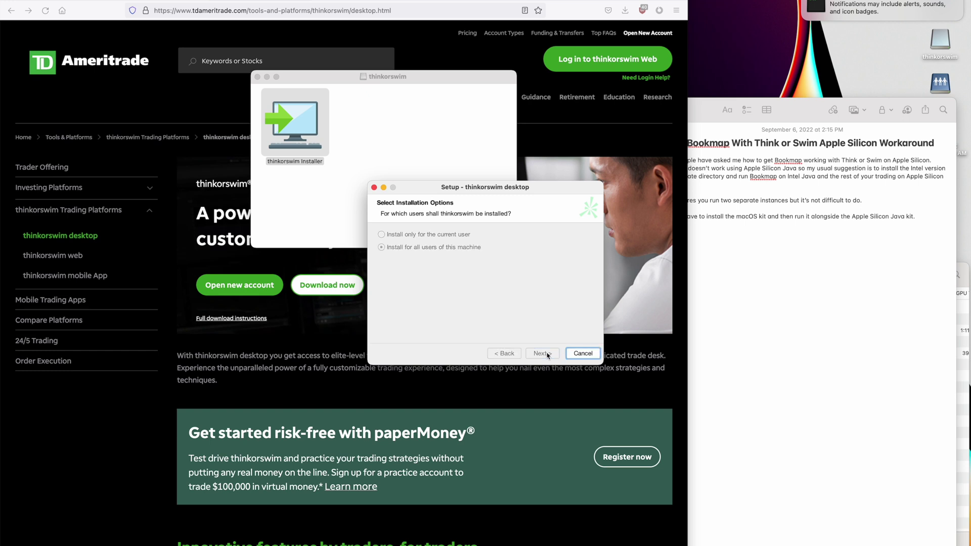
- Install into /Applications/thinkorswim_Intel with a desktop icon, finishing without launching thinkorswim
{"action": "left_click", "coordinate": [504, 267]}
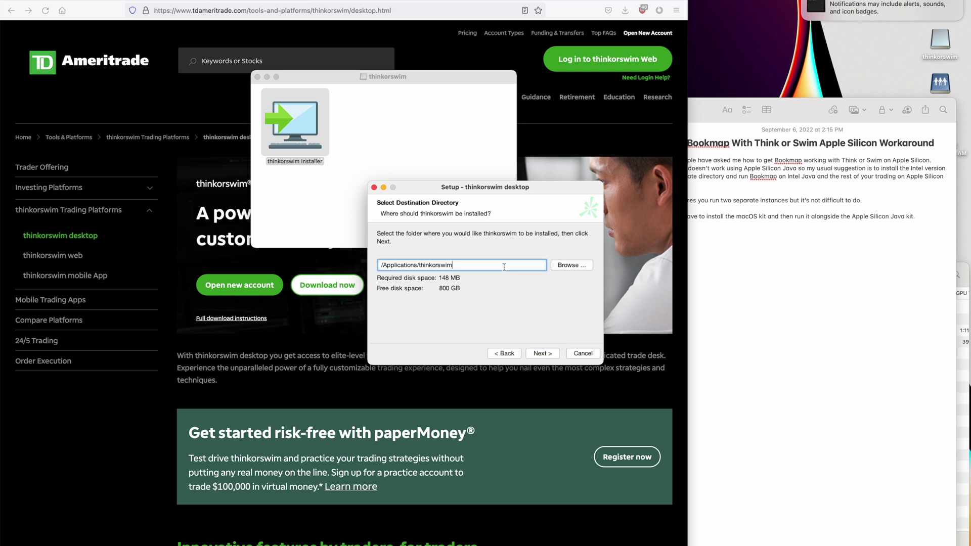
{"action": "type", "text": "_Intel"}
{"action": "left_click", "coordinate": [544, 353]}
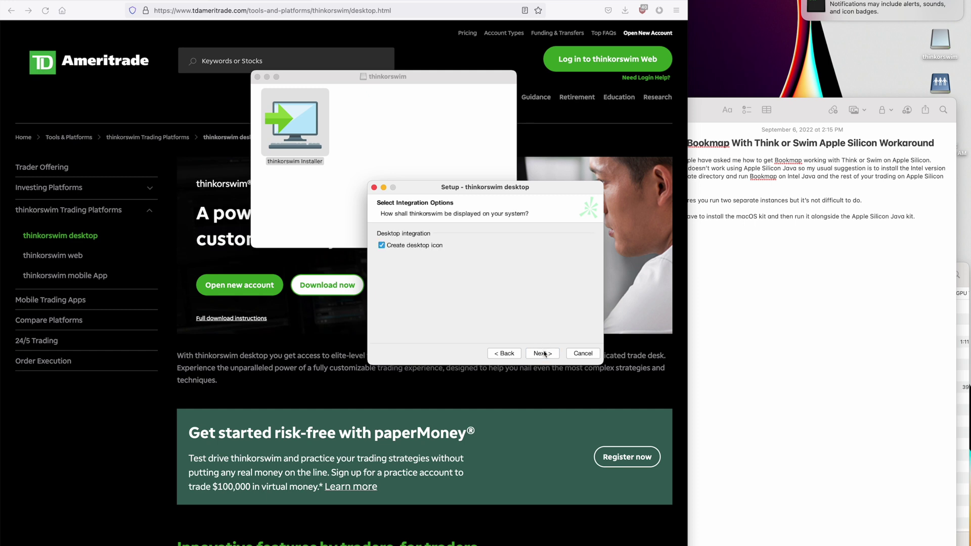
{"action": "left_click", "coordinate": [545, 353]}
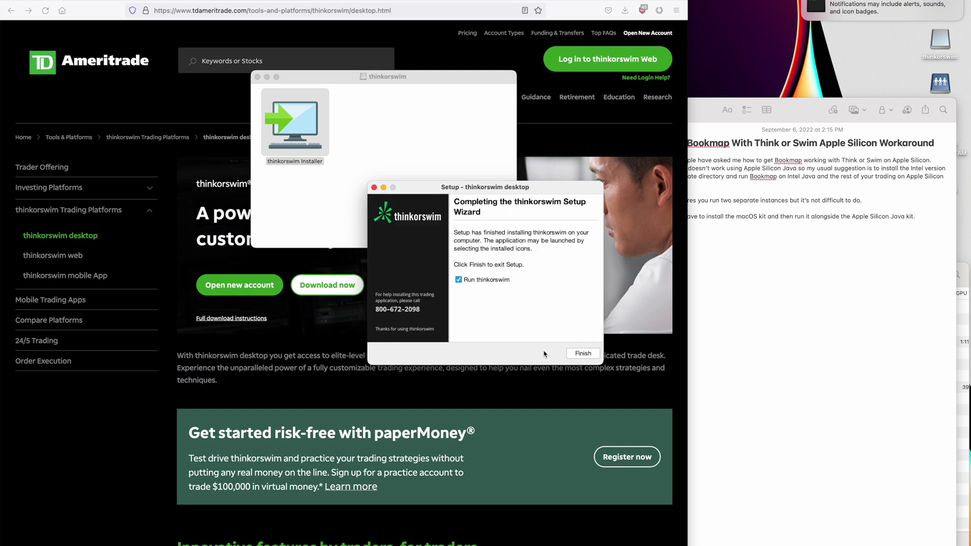
{"action": "left_click", "coordinate": [485, 282]}
{"action": "left_click", "coordinate": [580, 354]}
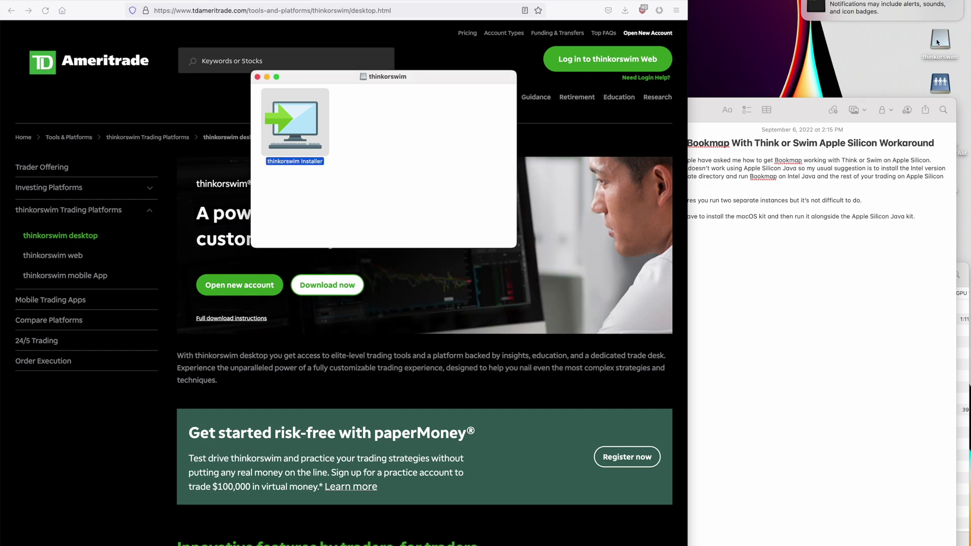
- Eject the installer volume, move Notes left, dismiss the banner, and select the thinkorswim icon
{"action": "right_click", "coordinate": [938, 43]}
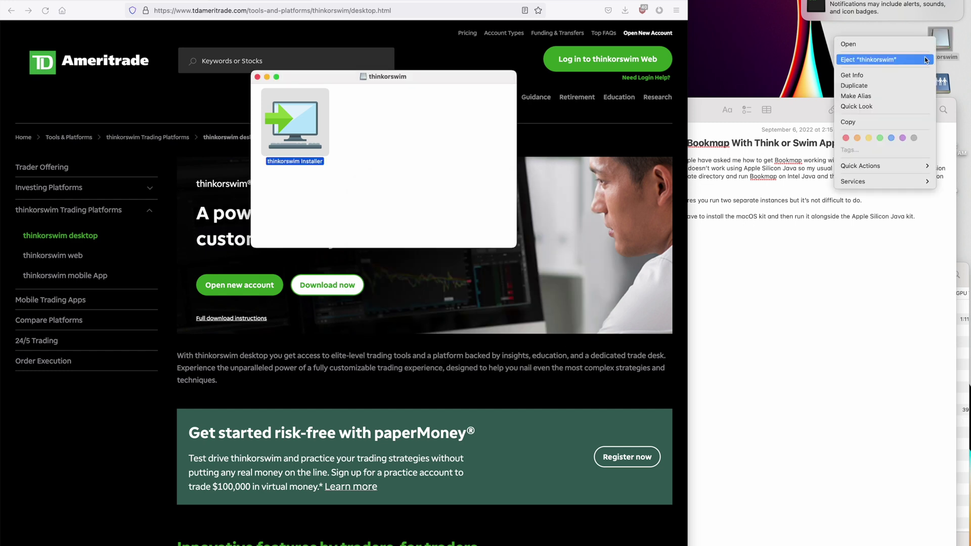
{"action": "left_click", "coordinate": [926, 59]}
{"action": "left_click_drag", "start_coordinate": [795, 106], "coordinate": [707, 106]}
{"action": "mouse_move", "coordinate": [924, 3]}
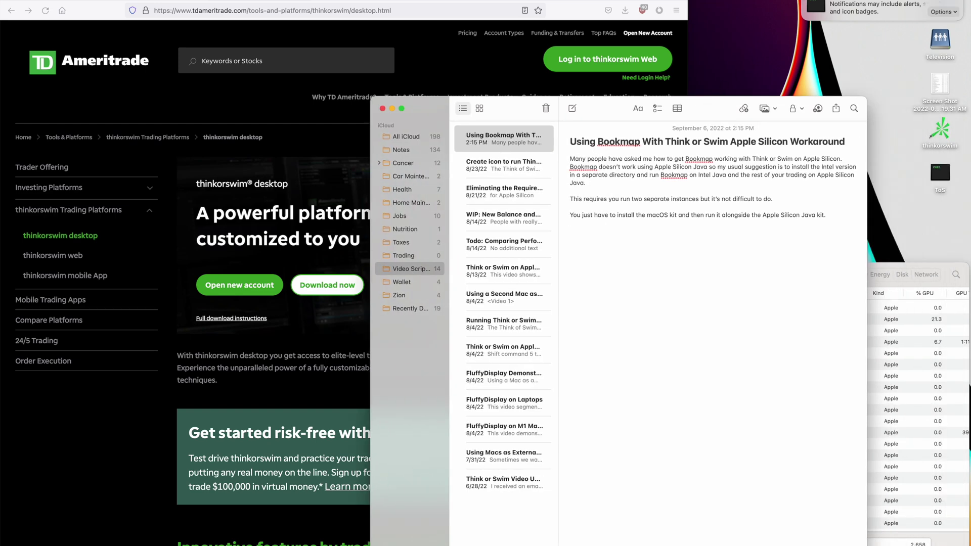
{"action": "left_click", "coordinate": [806, 4]}
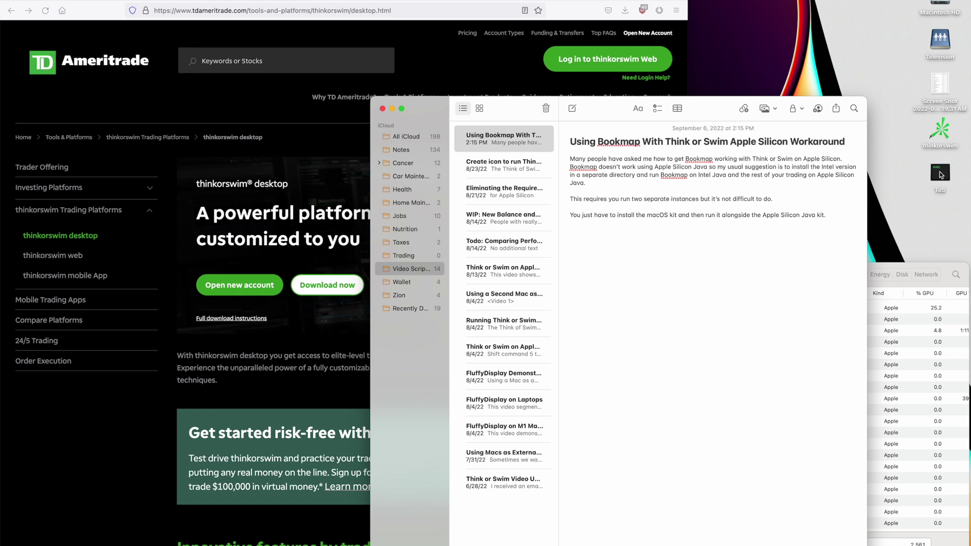
{"action": "left_click", "coordinate": [943, 131]}
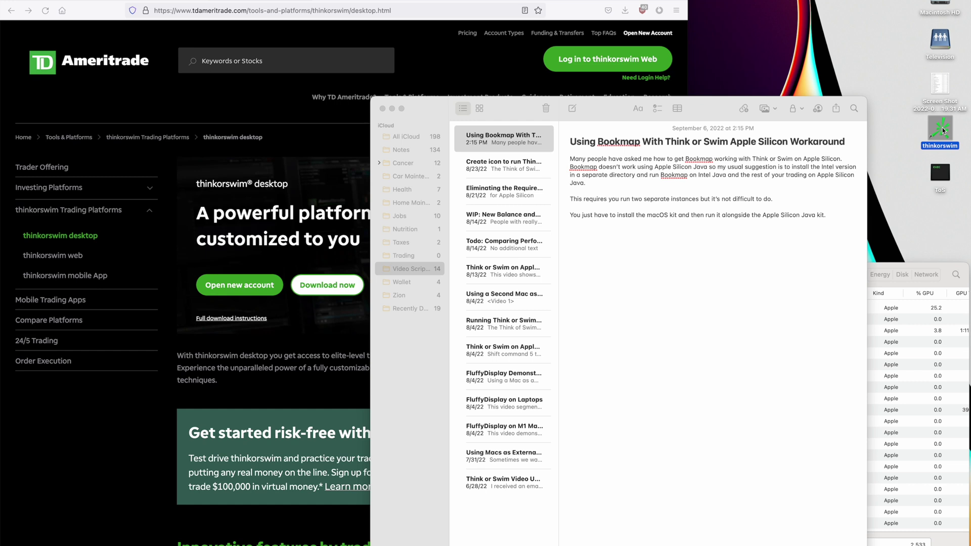
- Launch the new thinkorswim copy from the desktop and minimize Notes and Firefox
{"action": "double_click", "coordinate": [943, 131]}
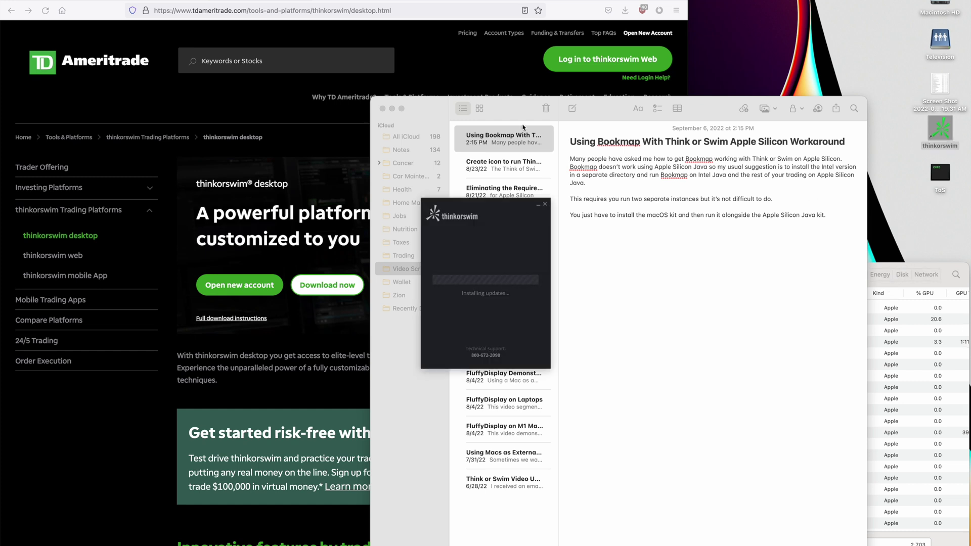
{"action": "left_click", "coordinate": [392, 109]}
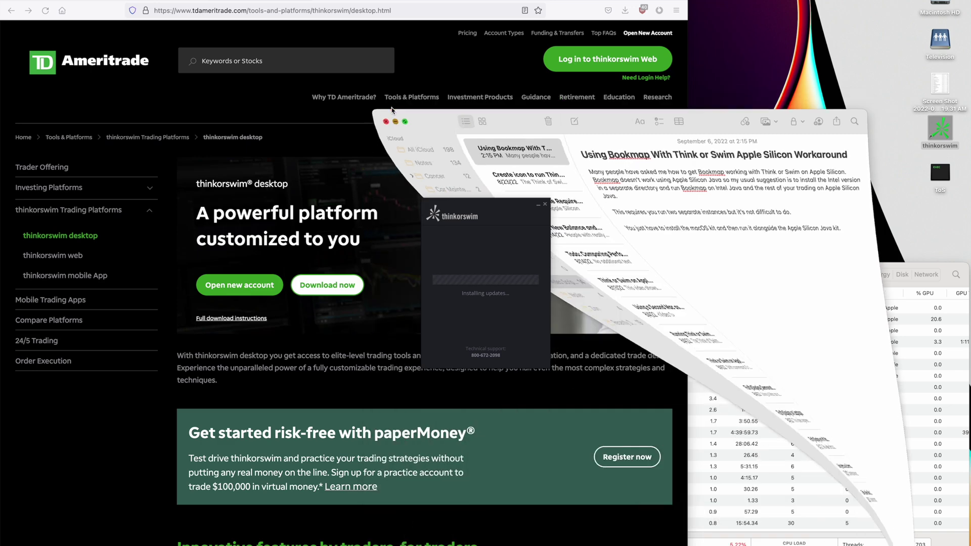
{"action": "key", "text": "super+m"}
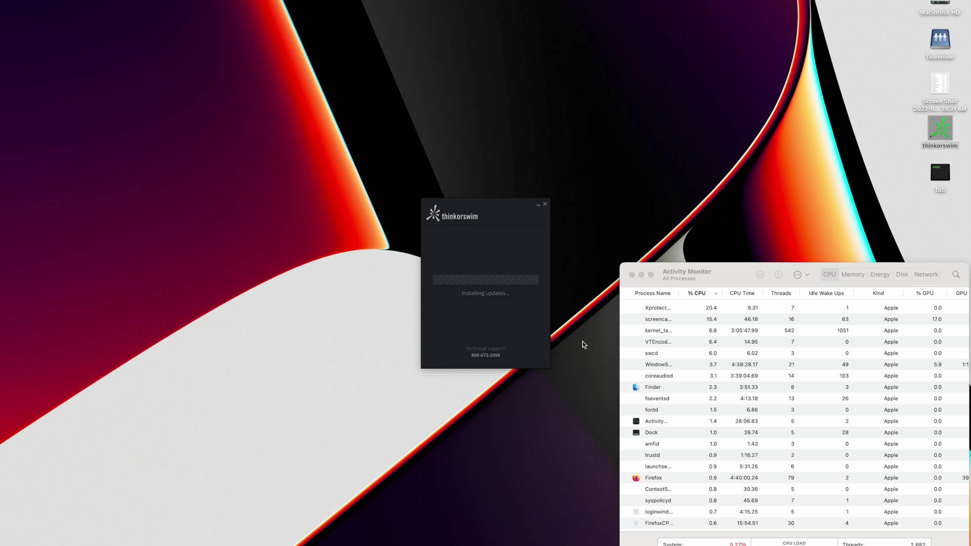
- Widen Activity Monitor and its Process Name column, then select thinkorswim to confirm it runs as Intel
{"action": "left_click", "coordinate": [620, 346]}
{"action": "left_click_drag", "start_coordinate": [620, 347], "coordinate": [558, 353]}
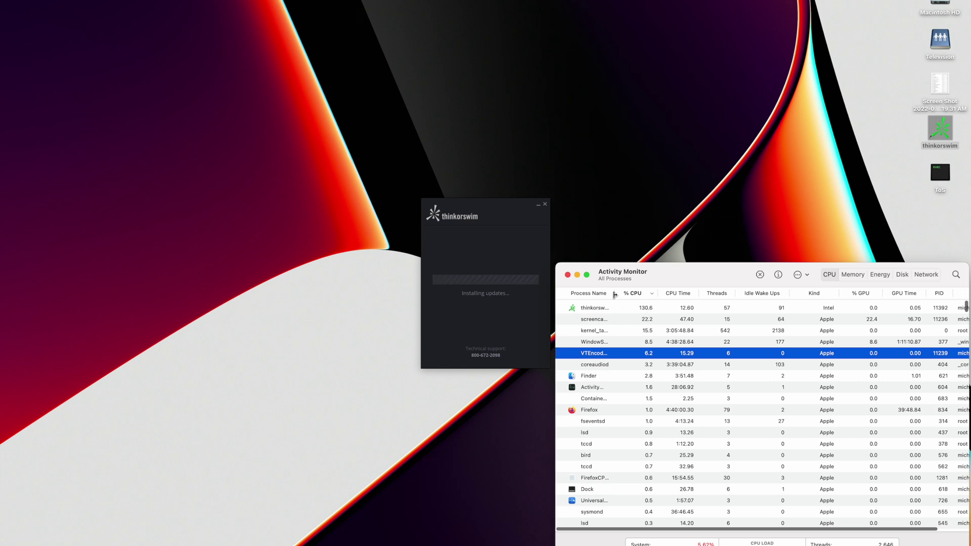
{"action": "left_click_drag", "start_coordinate": [615, 295], "coordinate": [662, 294]}
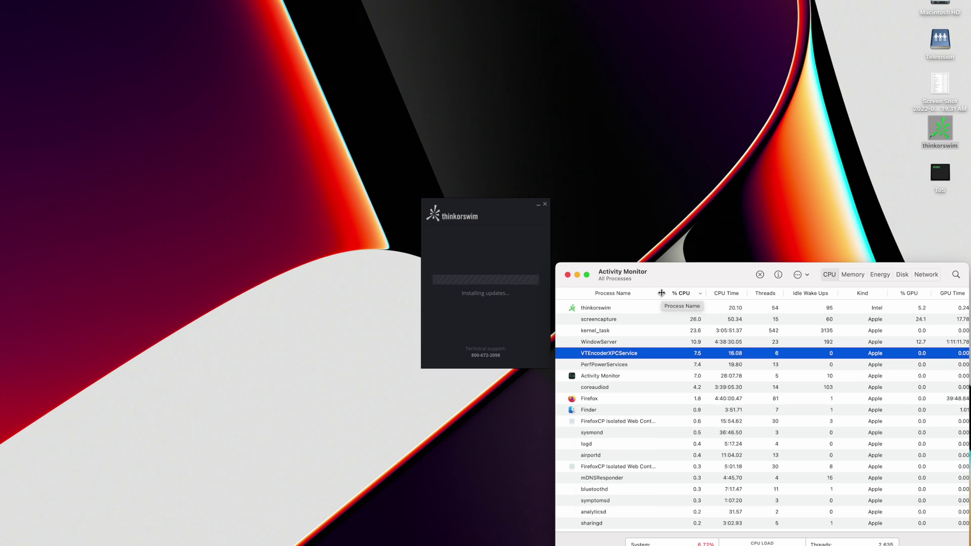
{"action": "left_click", "coordinate": [618, 309]}
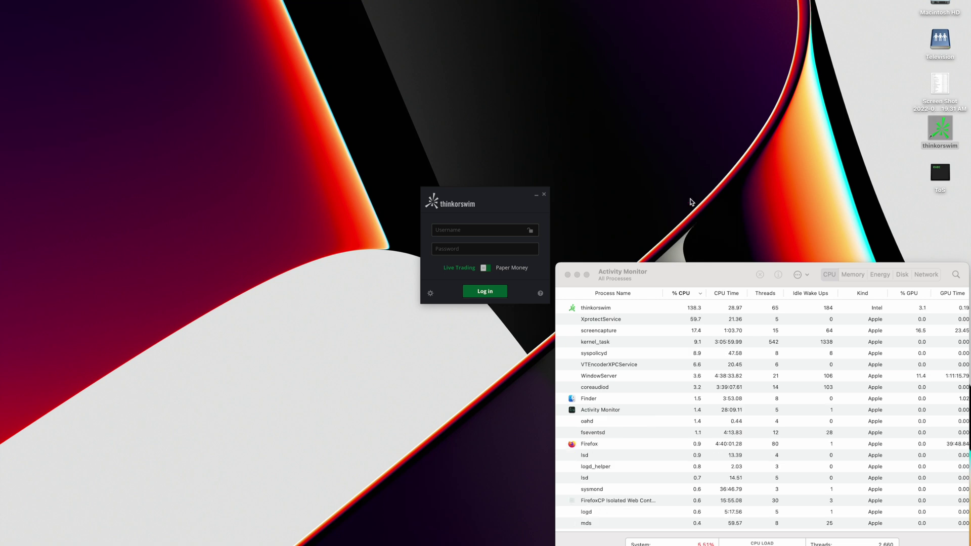
- Move the first login window to the top-left and start a second instance via the ToS script
{"action": "left_click_drag", "start_coordinate": [478, 195], "coordinate": [99, 18]}
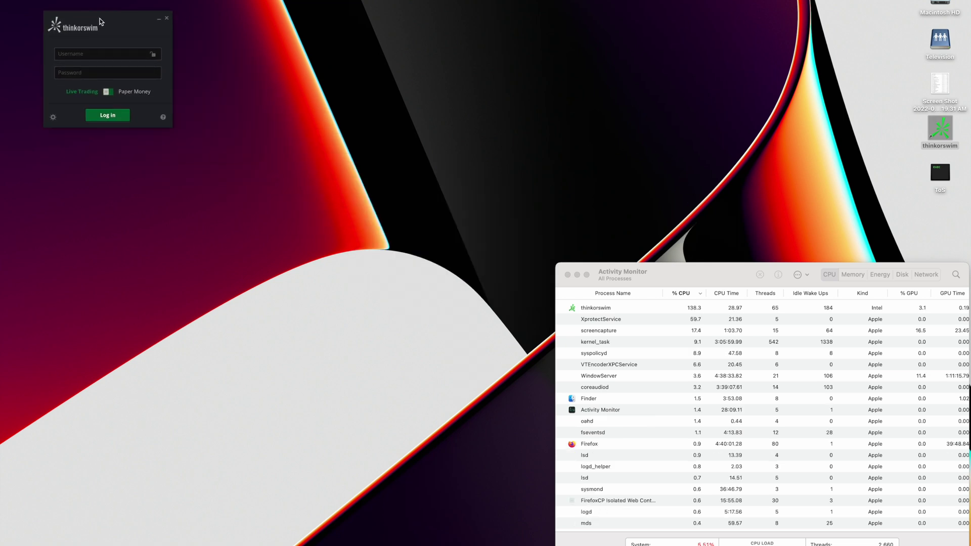
{"action": "left_click", "coordinate": [932, 210]}
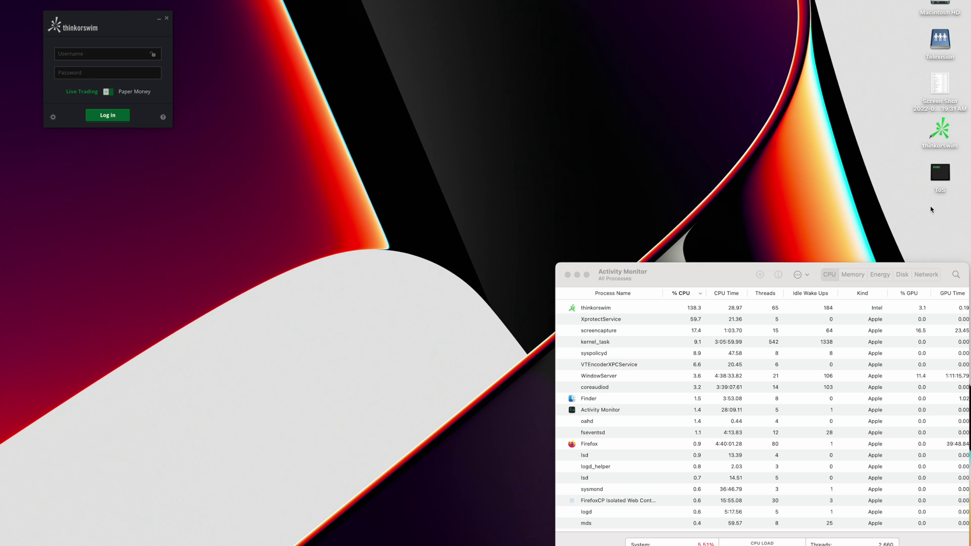
{"action": "double_click", "coordinate": [942, 175]}
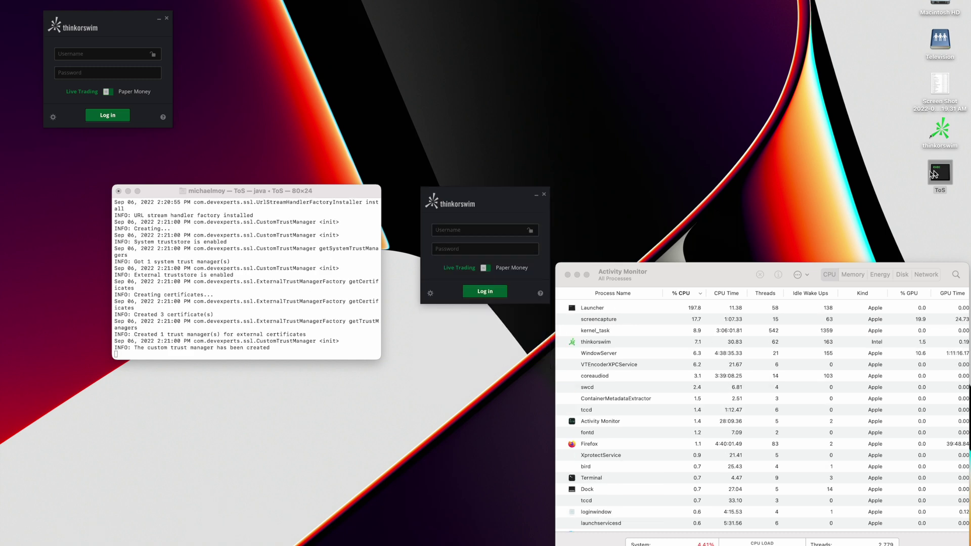
{"action": "left_click", "coordinate": [610, 308]}
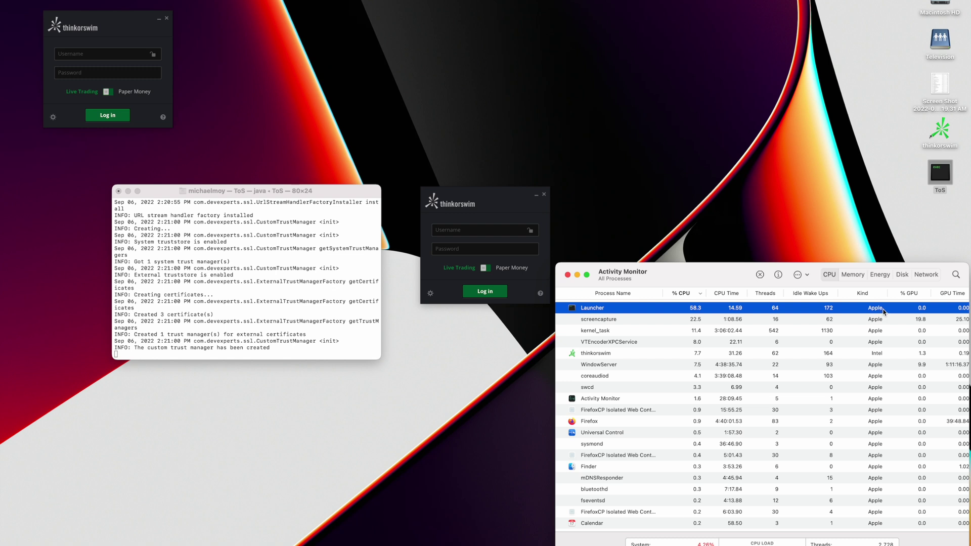
{"action": "left_click", "coordinate": [618, 354]}
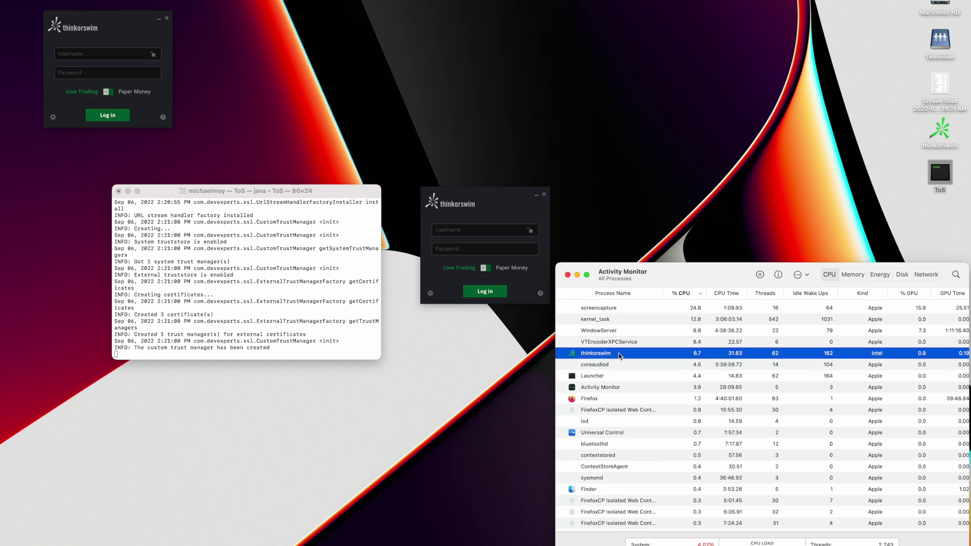